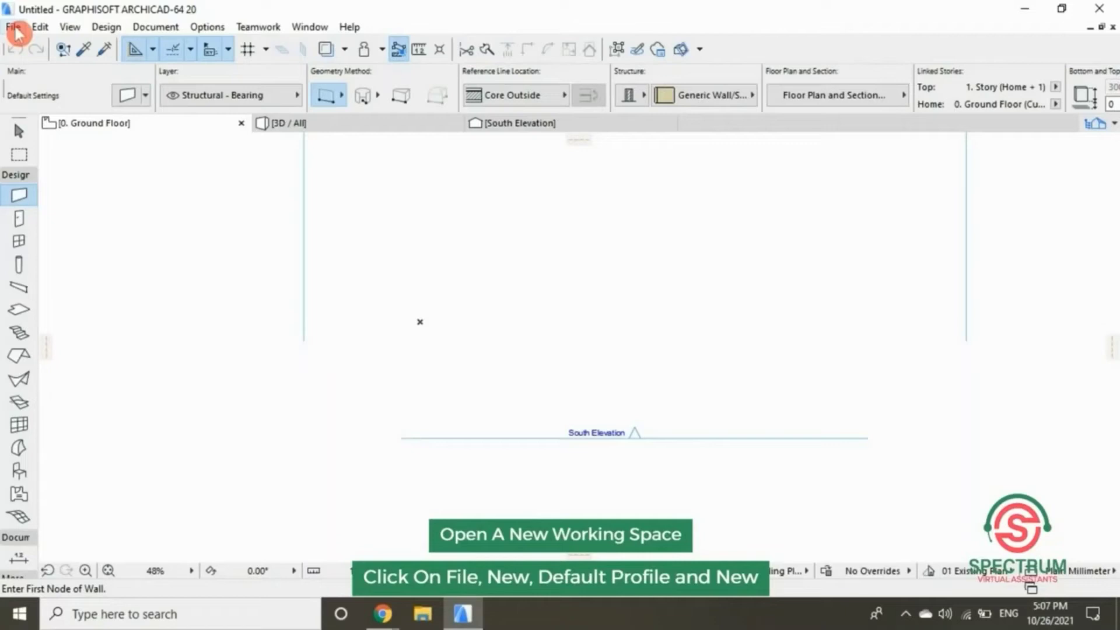
# Create a new project from the ARCHICAD 20 template using the Default Profile work environment
pyautogui.click(14, 30)
pyautogui.click(85, 61)
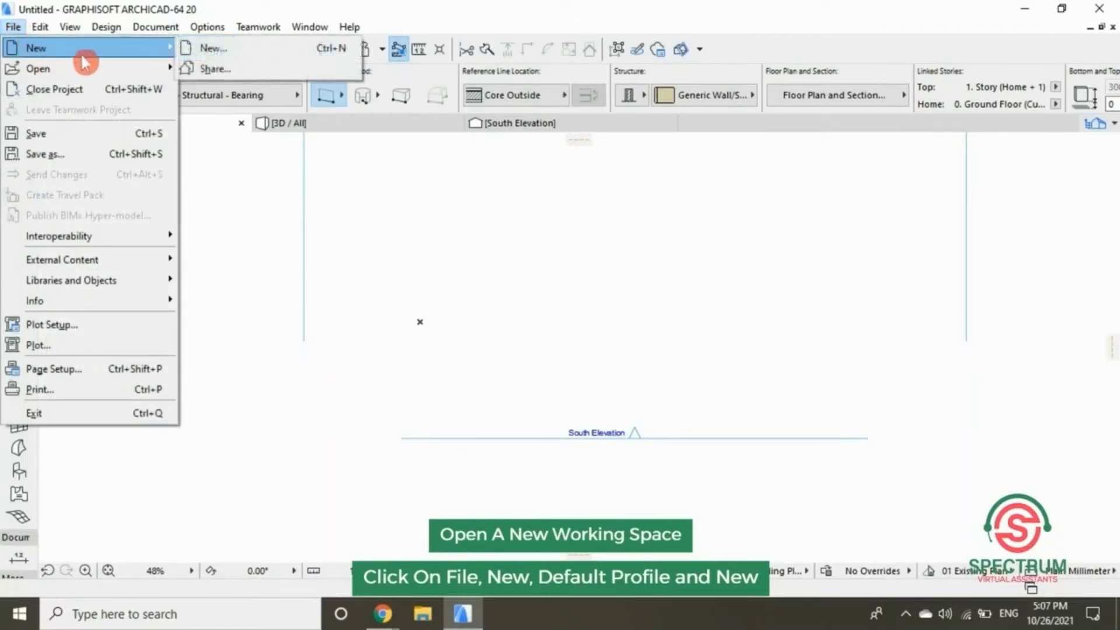
pyautogui.click(232, 54)
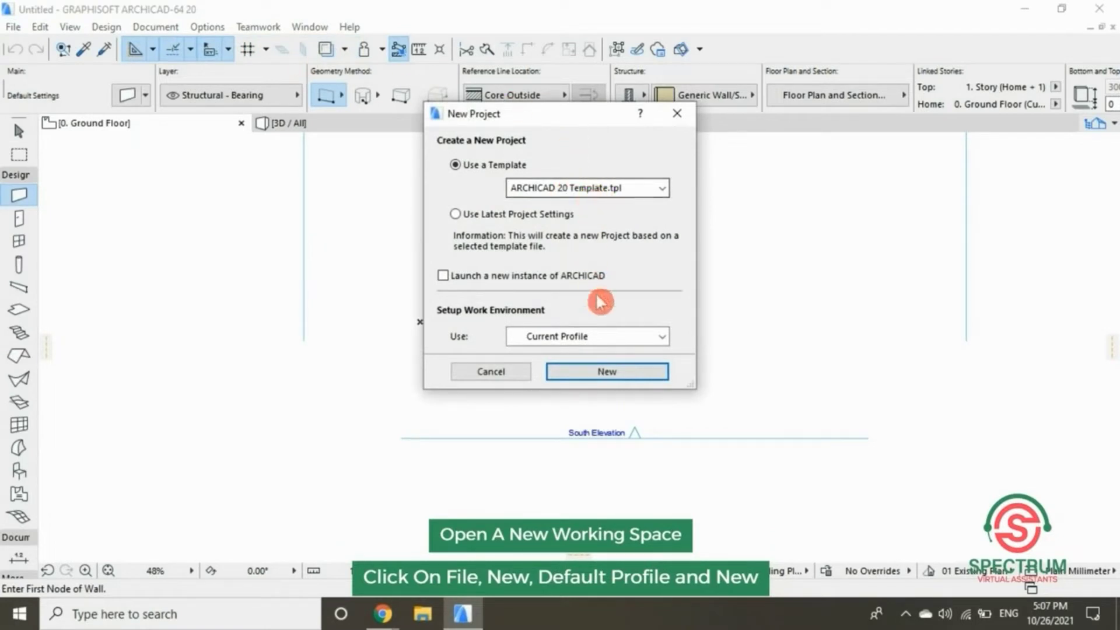
pyautogui.click(571, 338)
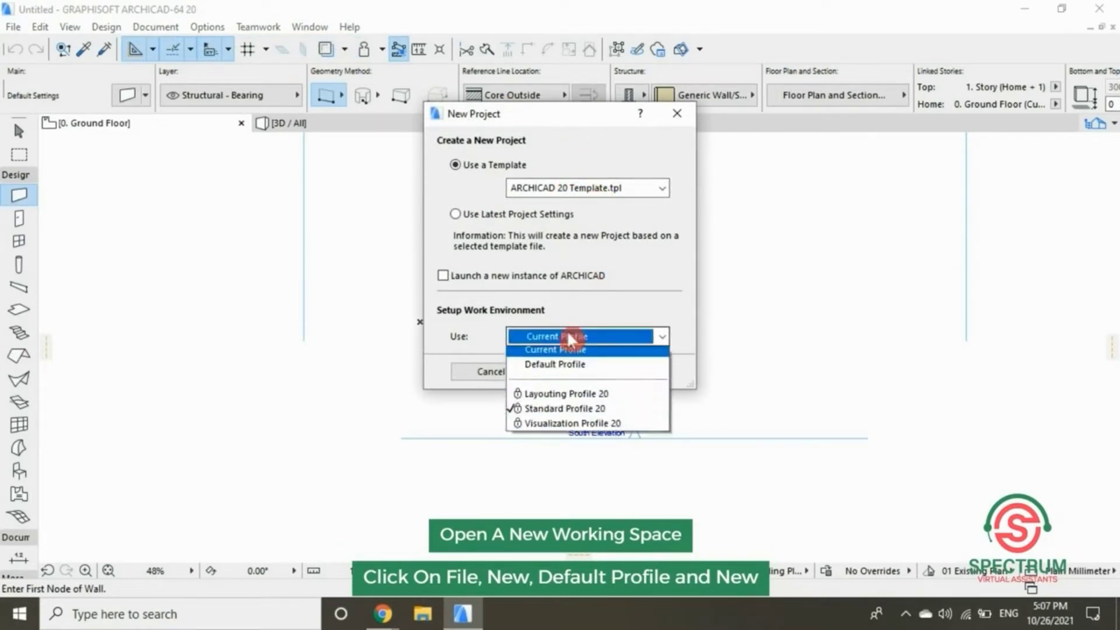
pyautogui.click(568, 371)
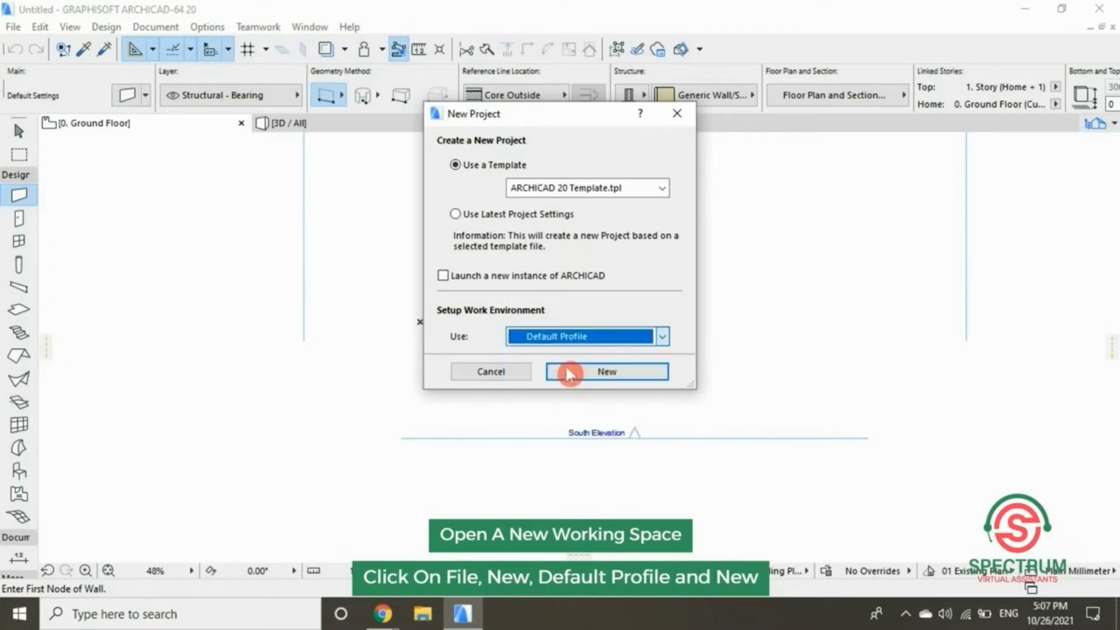
pyautogui.click(623, 374)
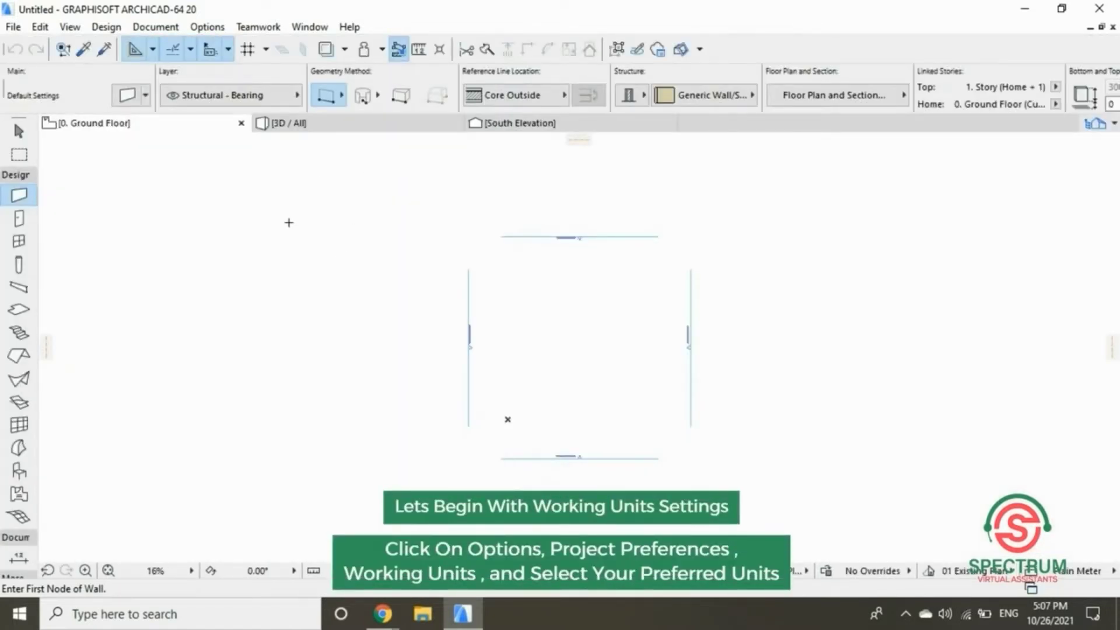
# Bring up the Options > Project Preferences submenu listing Working Units and Dimensions
pyautogui.scroll(3, 430, 275)
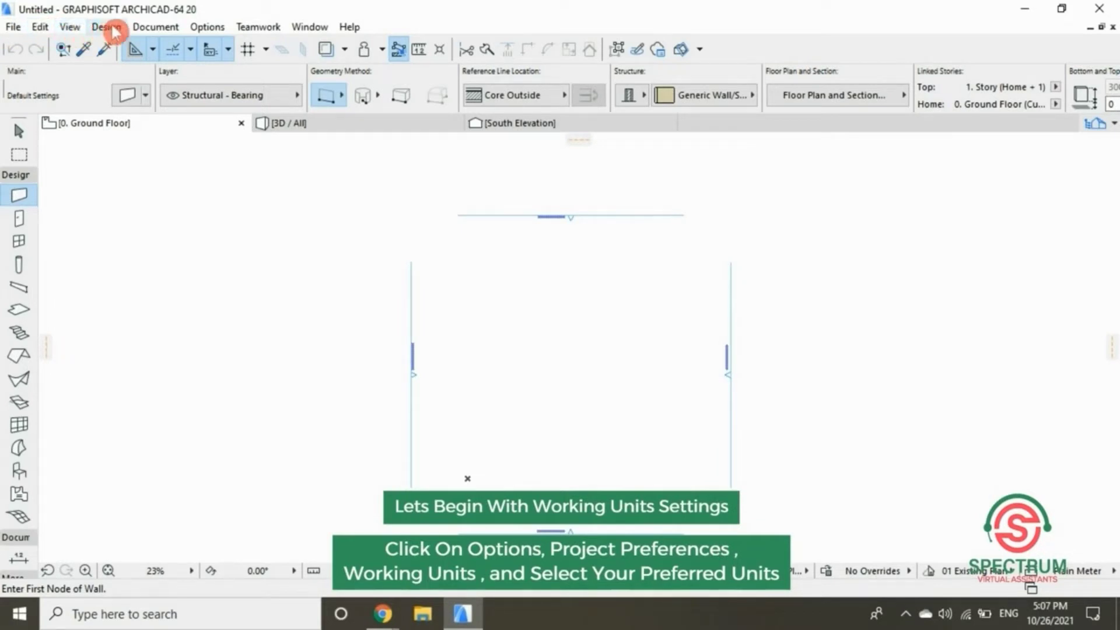
pyautogui.click(207, 27)
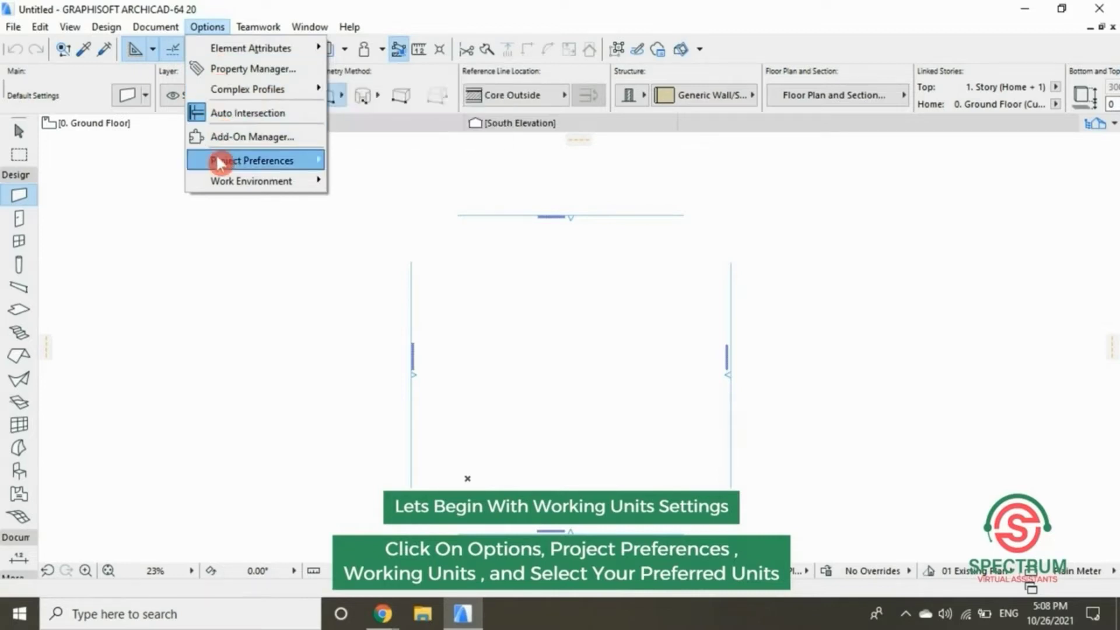
pyautogui.moveTo(244, 165)
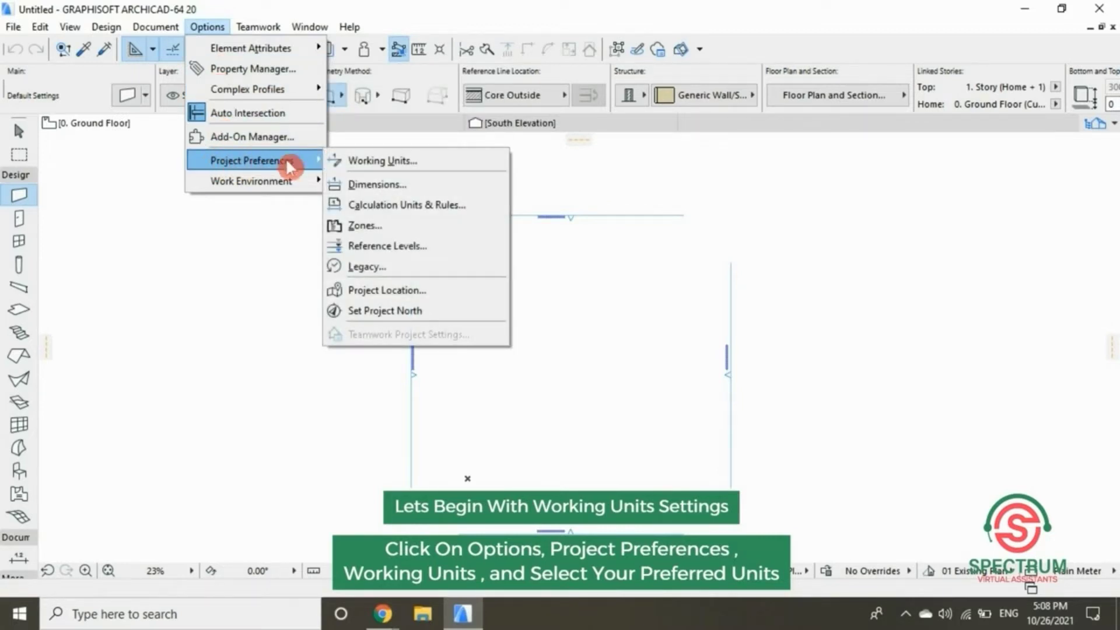
# In Working Units, set Model Unit and Layout Unit to millimeter, both with 0 decimals
pyautogui.click(372, 158)
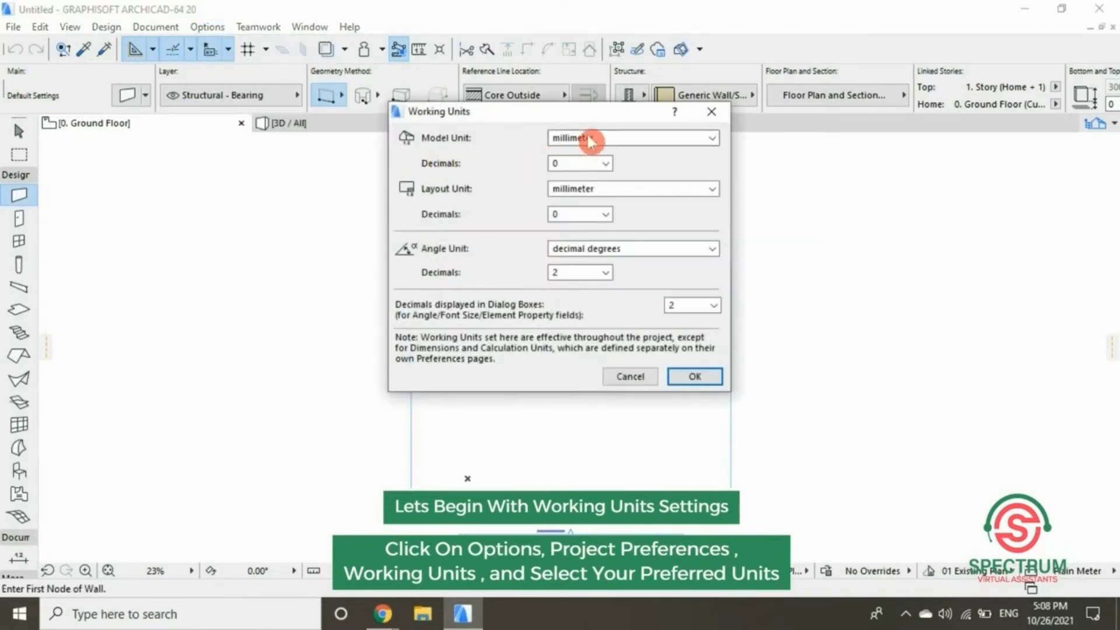
pyautogui.click(583, 139)
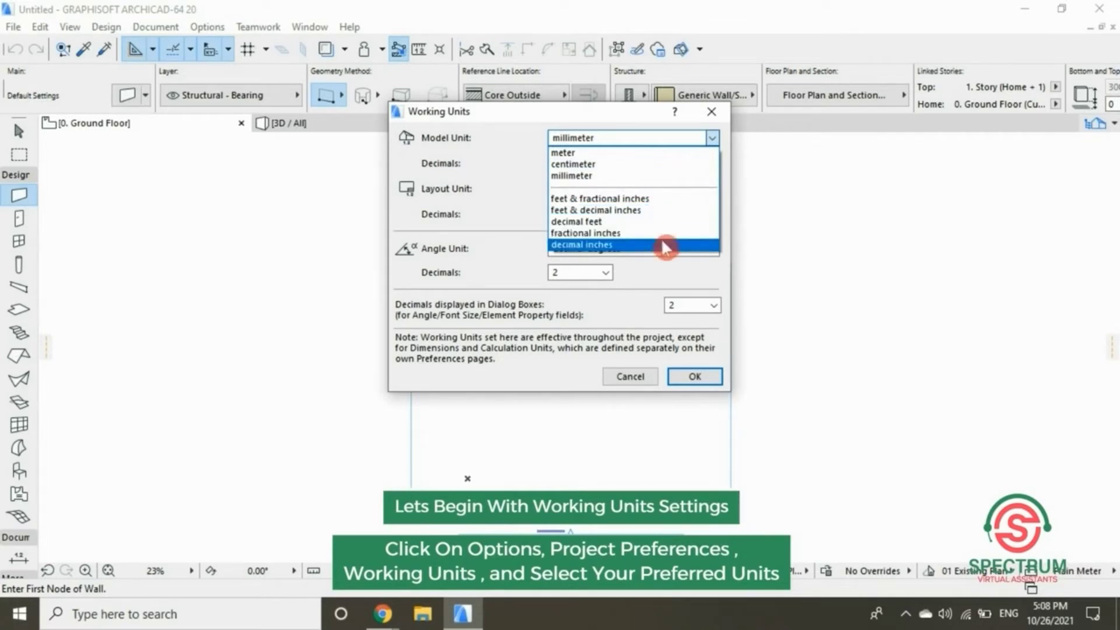
pyautogui.click(655, 178)
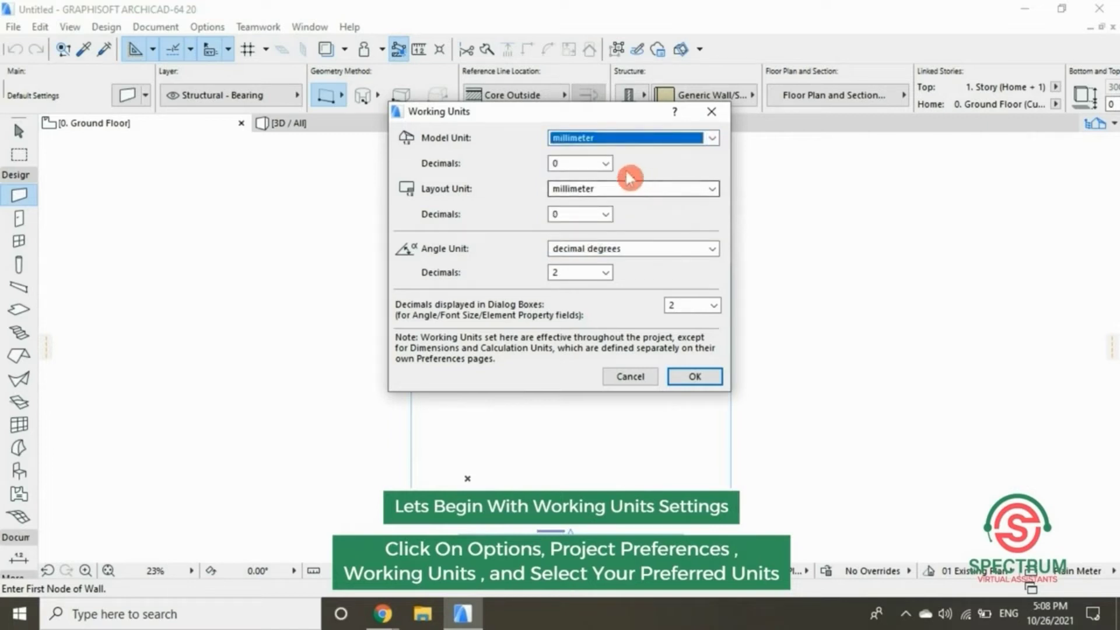
pyautogui.click(604, 165)
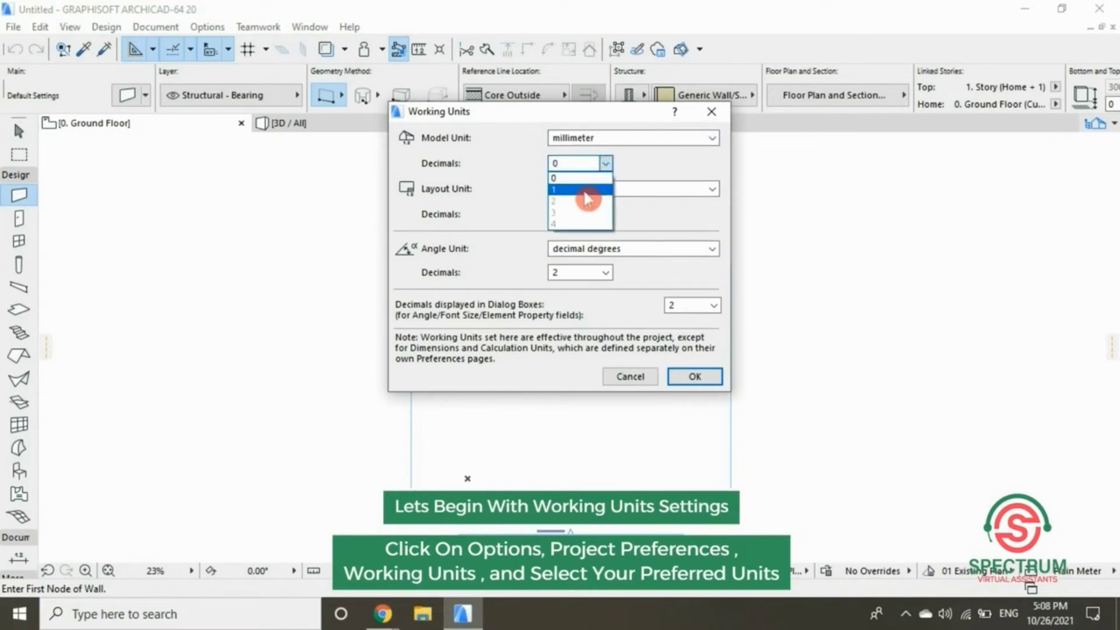
pyautogui.click(610, 165)
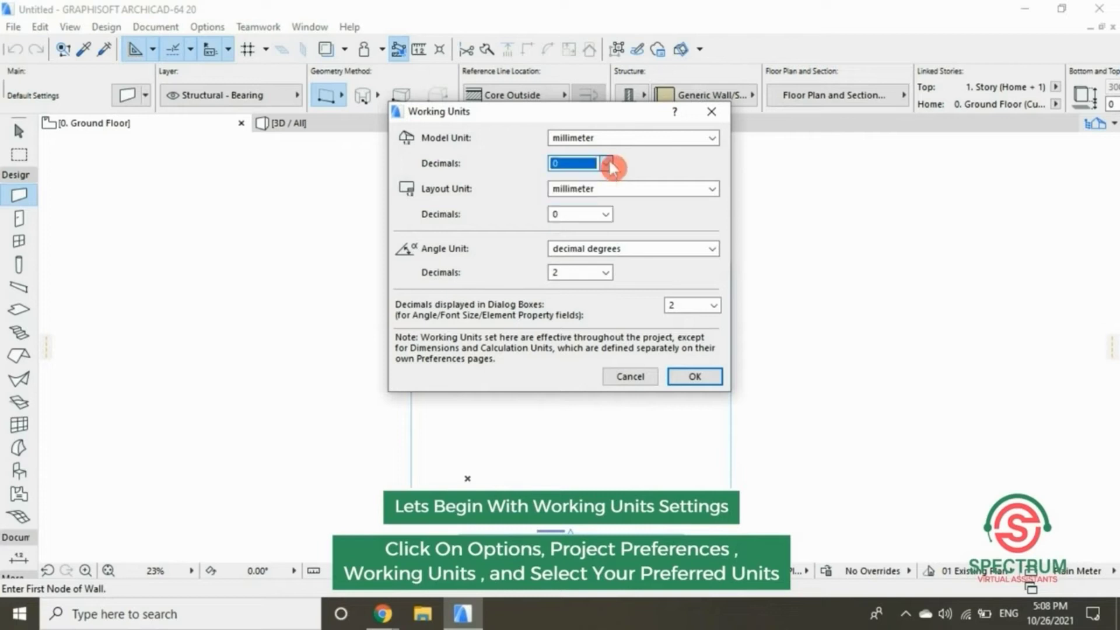
pyautogui.click(652, 188)
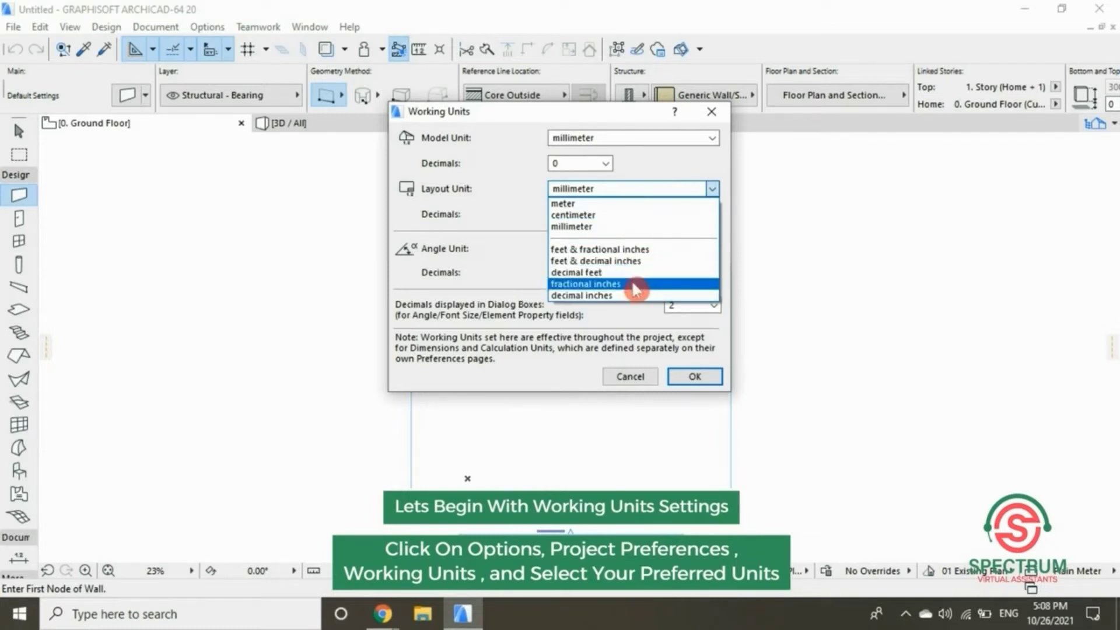
pyautogui.click(629, 234)
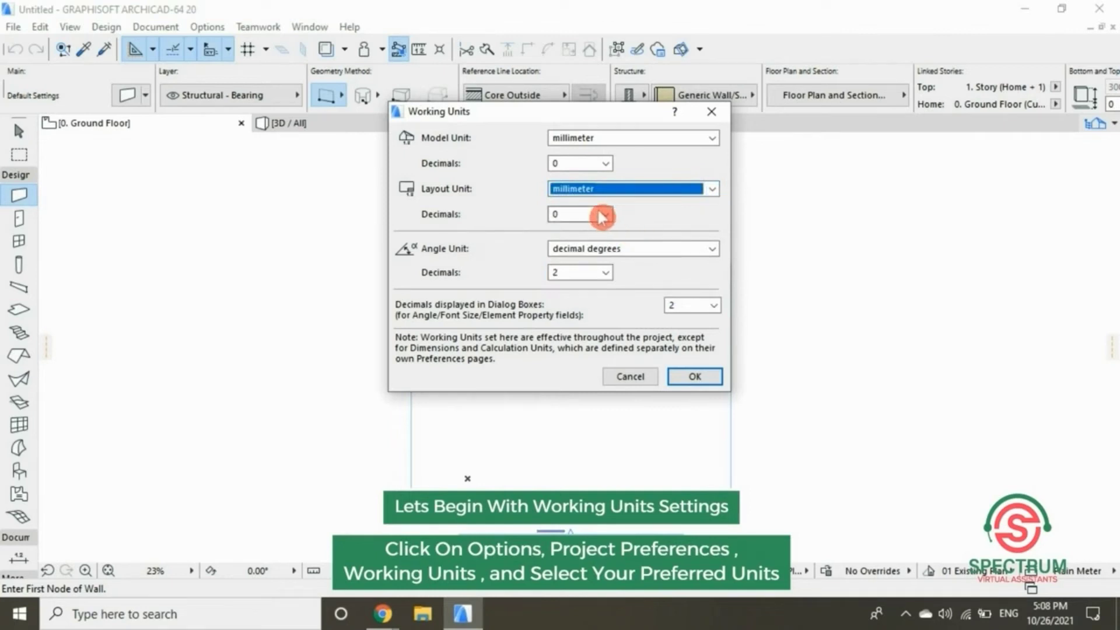
pyautogui.click(603, 215)
pyautogui.click(605, 215)
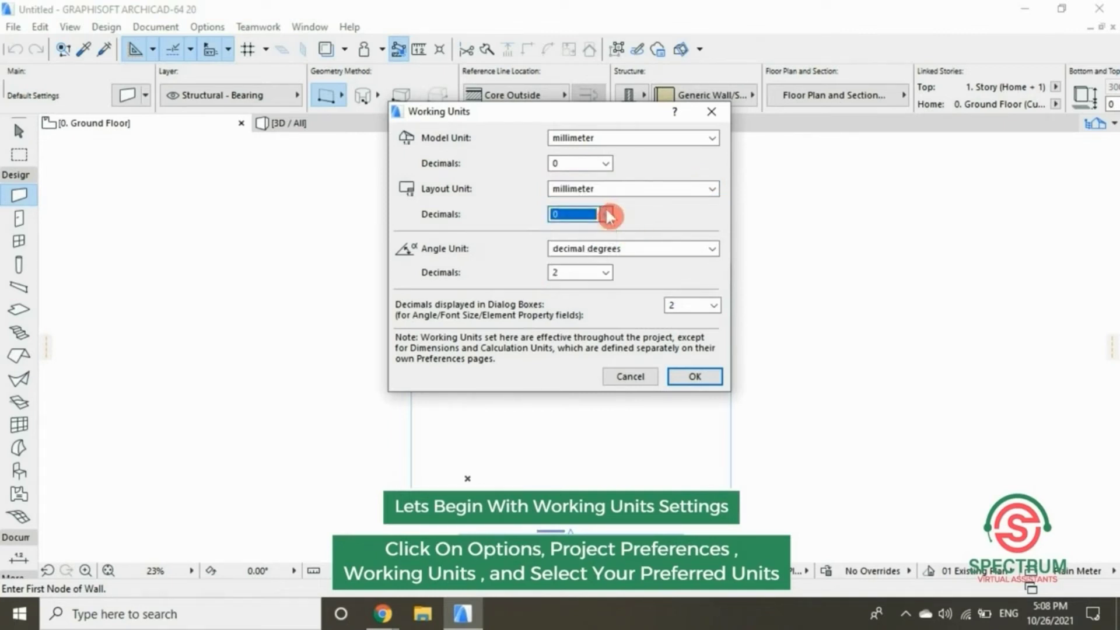
pyautogui.click(678, 252)
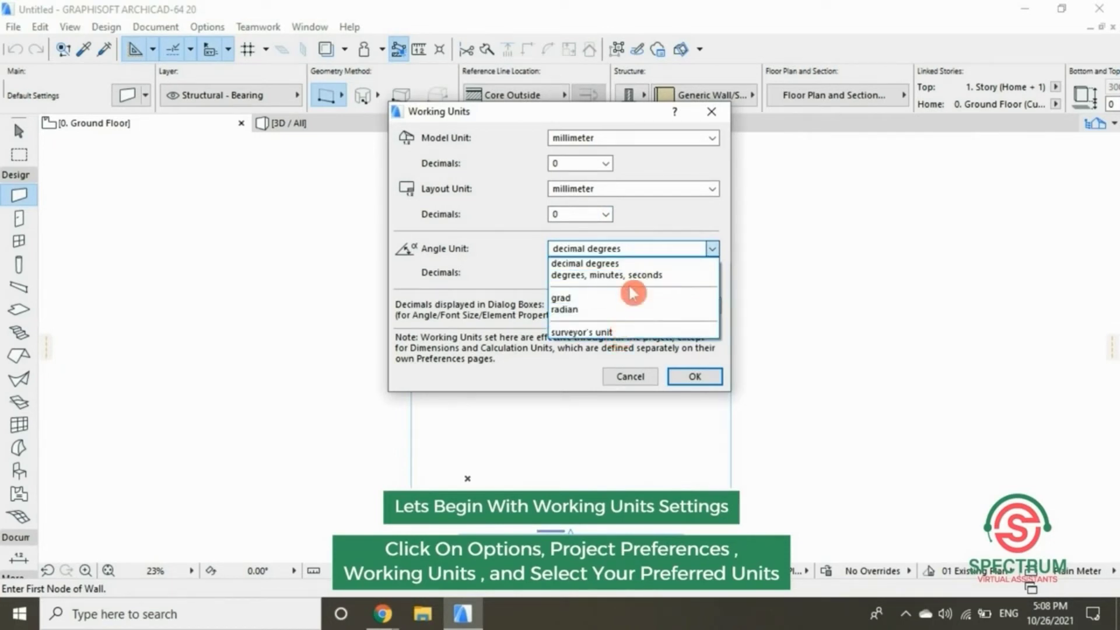
# Keep decimal degrees with 0 decimals, set dialog-box decimals to 0, and confirm Working Units
pyautogui.click(629, 266)
pyautogui.click(605, 273)
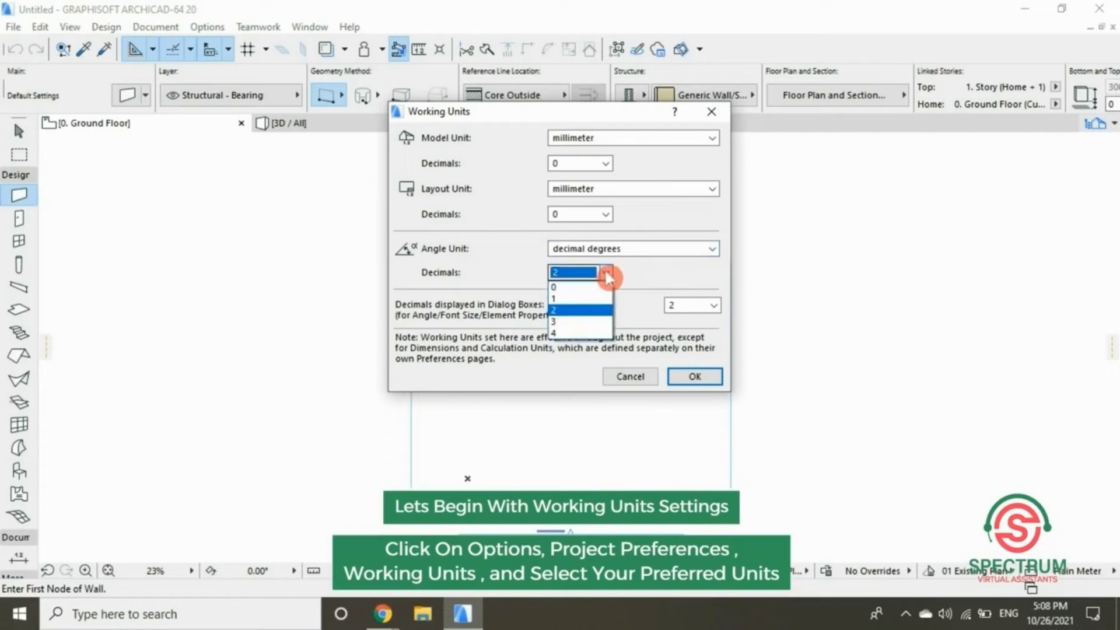
pyautogui.click(580, 287)
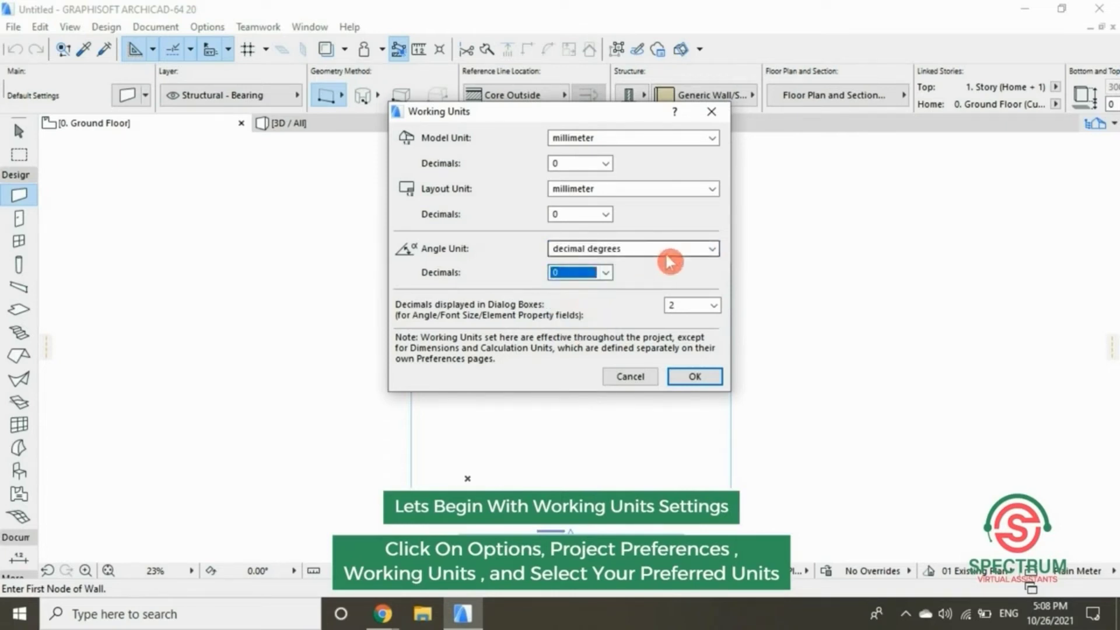
pyautogui.click(707, 307)
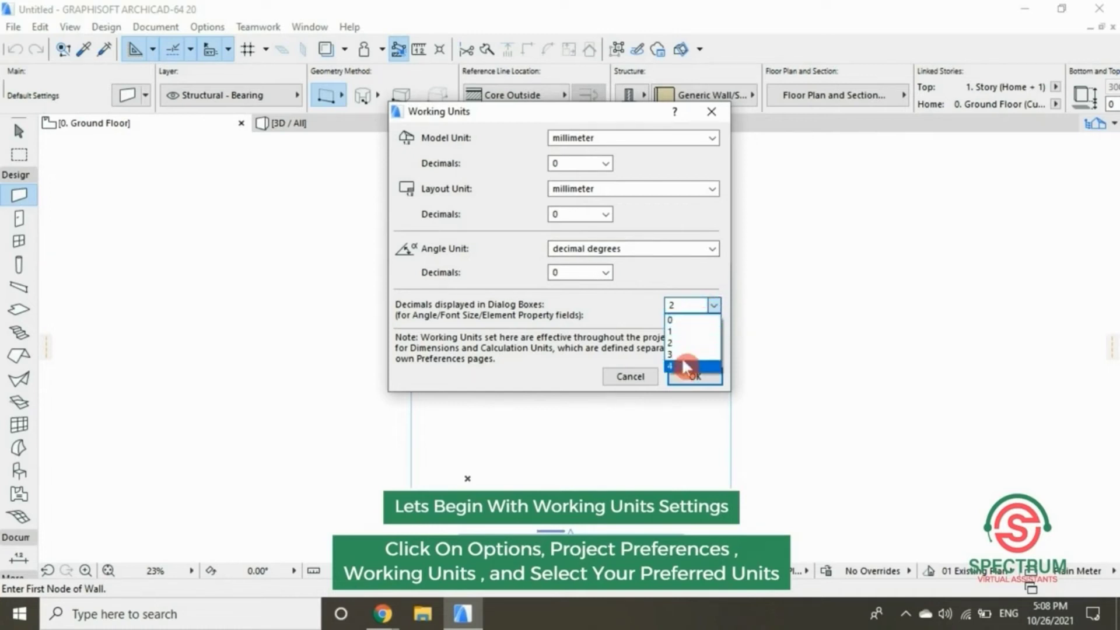
pyautogui.click(687, 320)
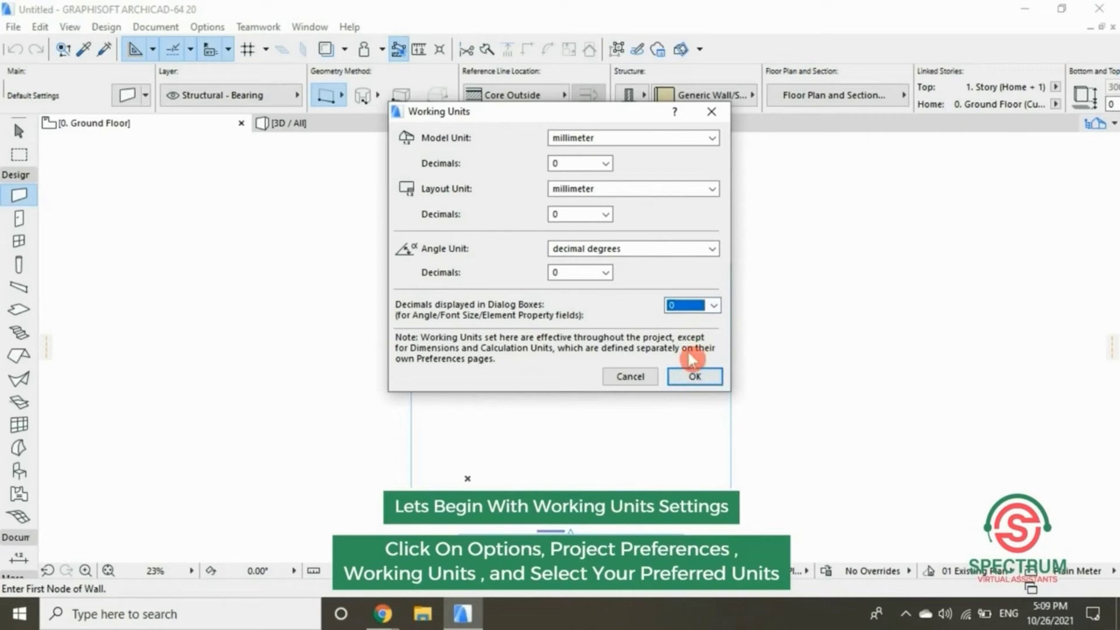
pyautogui.click(693, 375)
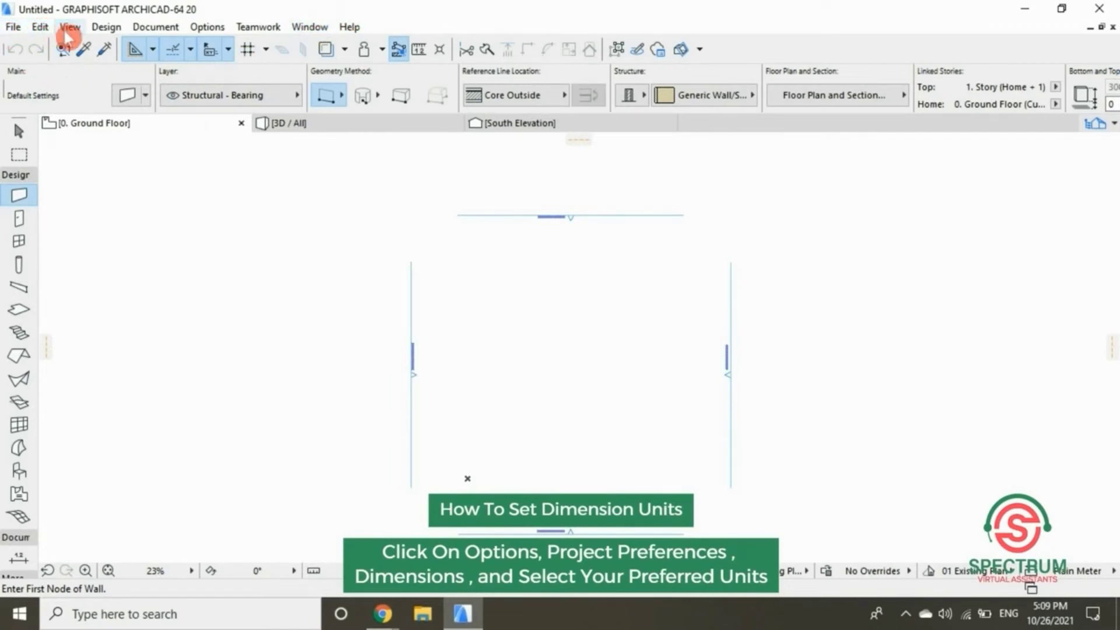
# Open the Dimensions page from Options > Project Preferences
pyautogui.click(205, 27)
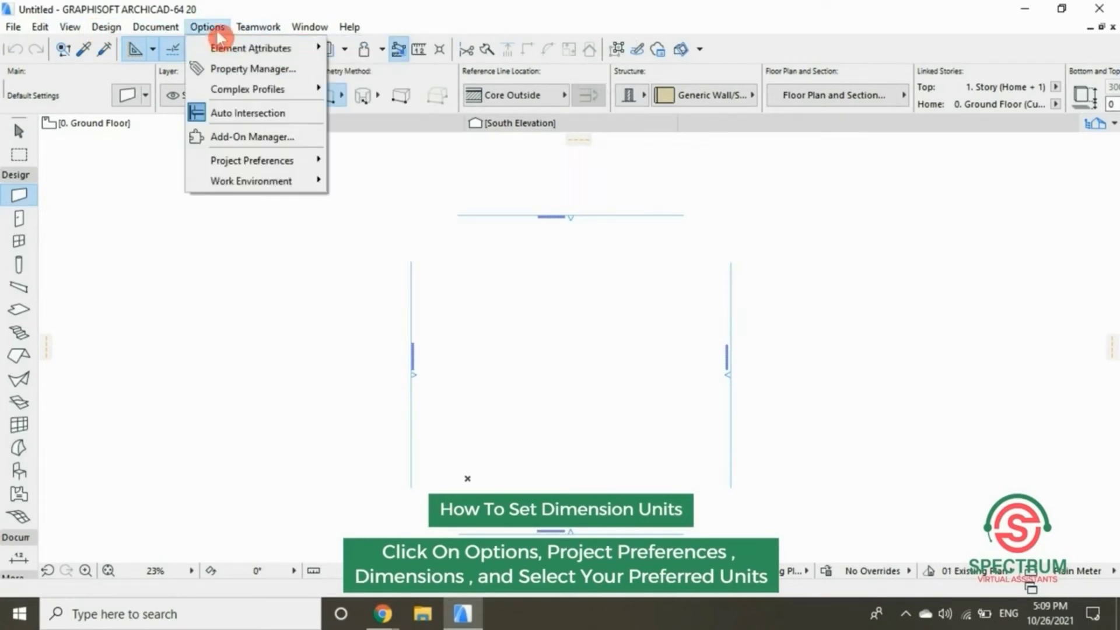
pyautogui.moveTo(278, 53)
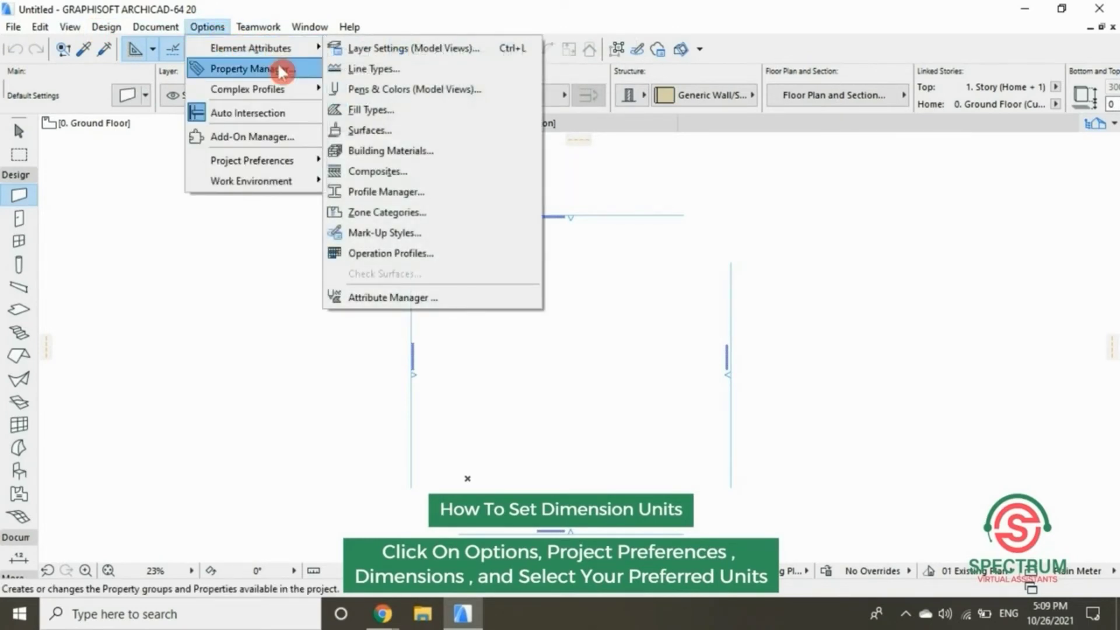
pyautogui.moveTo(283, 90)
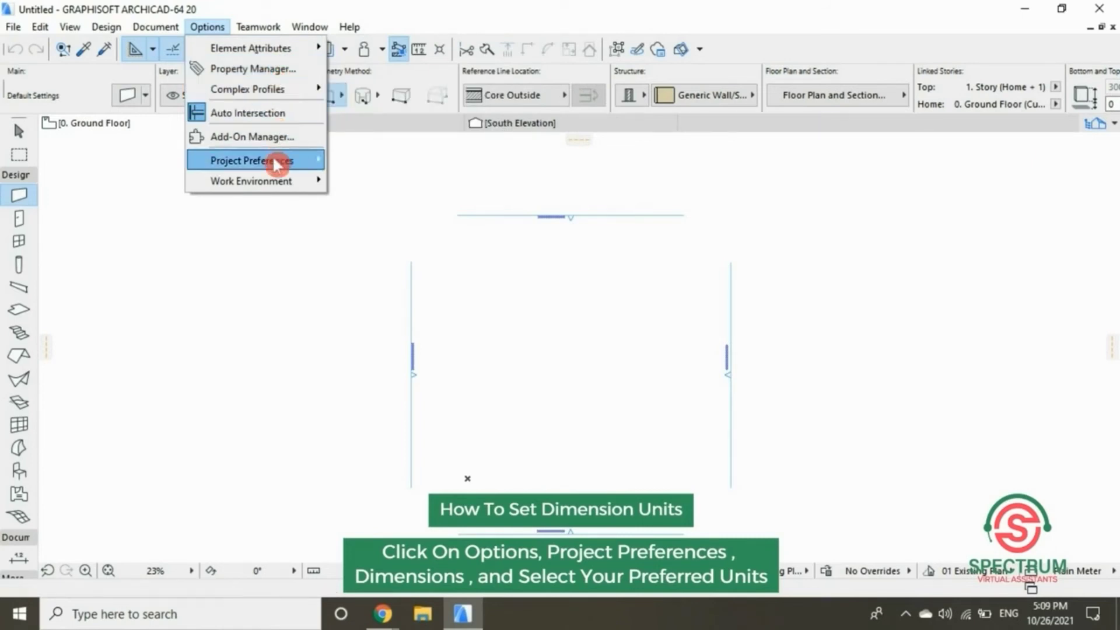
pyautogui.moveTo(280, 160)
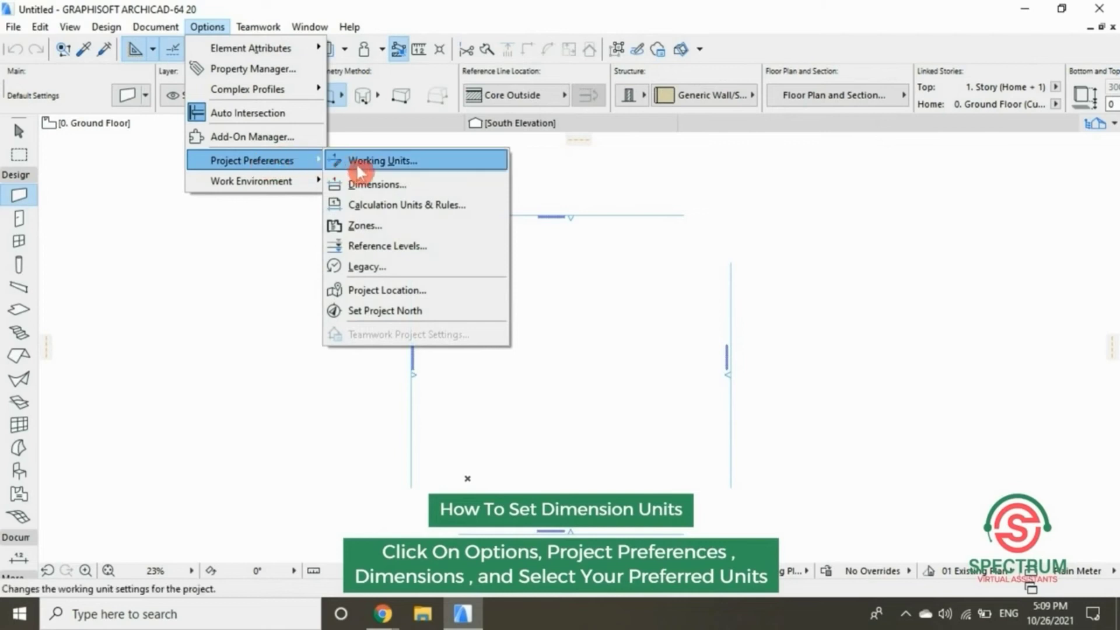
pyautogui.click(381, 184)
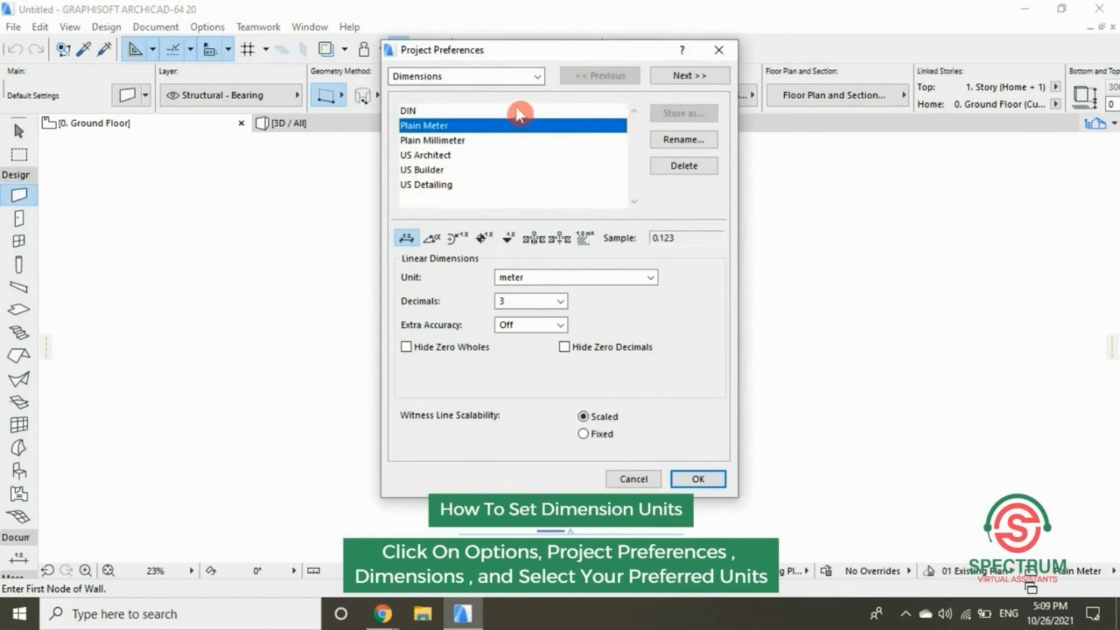
# Apply the Plain Millimeter dimension standard: millimeter unit, 0 decimals, Extra Accuracy off
pyautogui.click(454, 142)
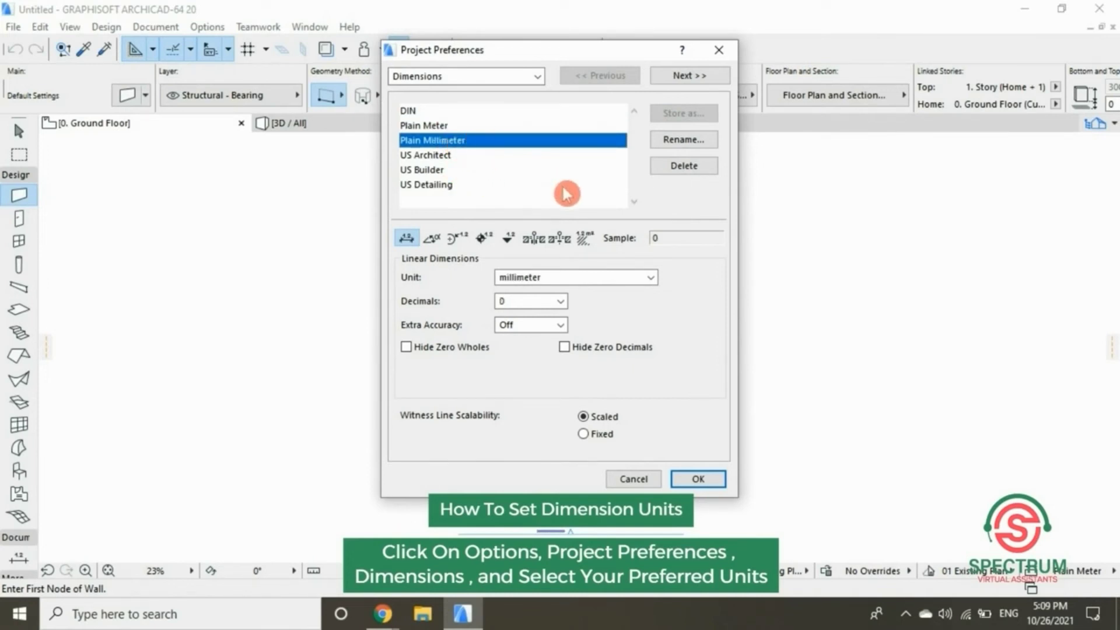
pyautogui.click(651, 278)
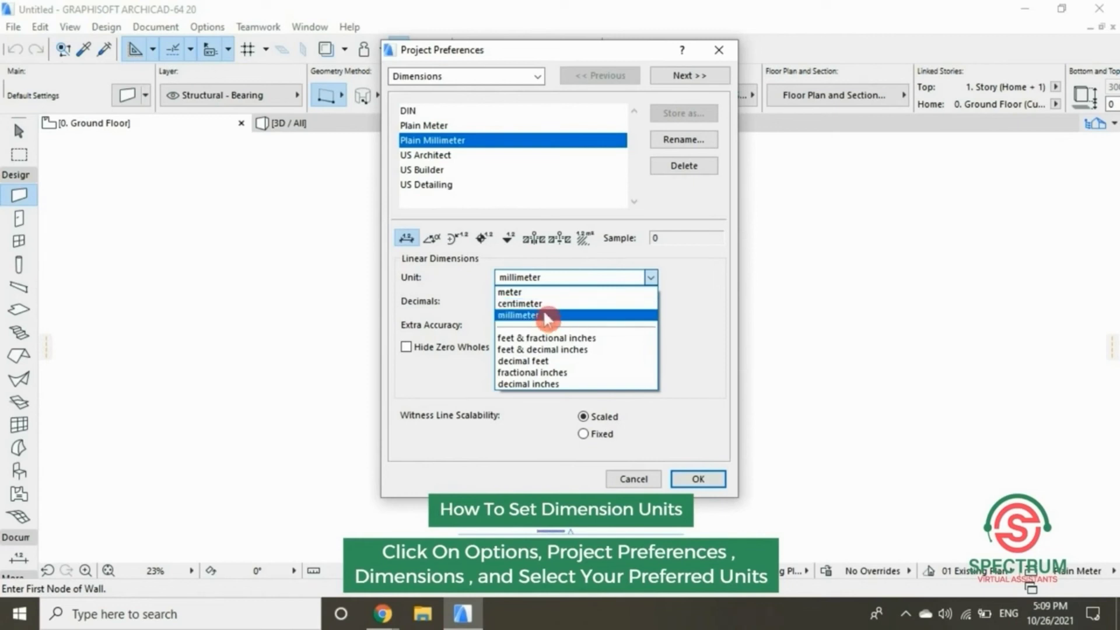
pyautogui.click(558, 316)
pyautogui.click(561, 302)
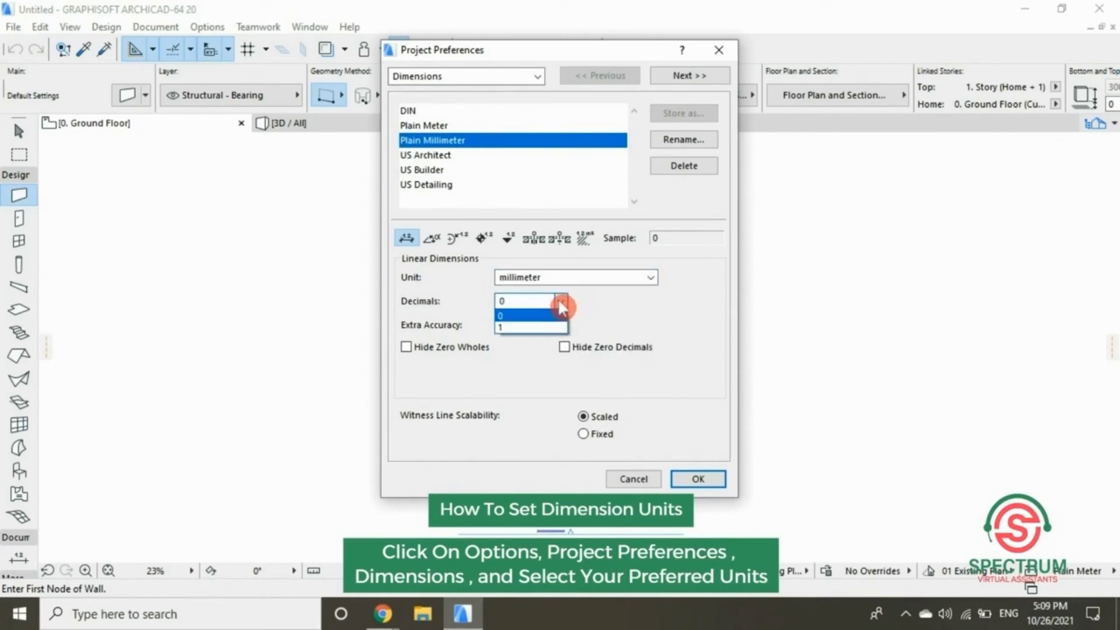
pyautogui.click(532, 316)
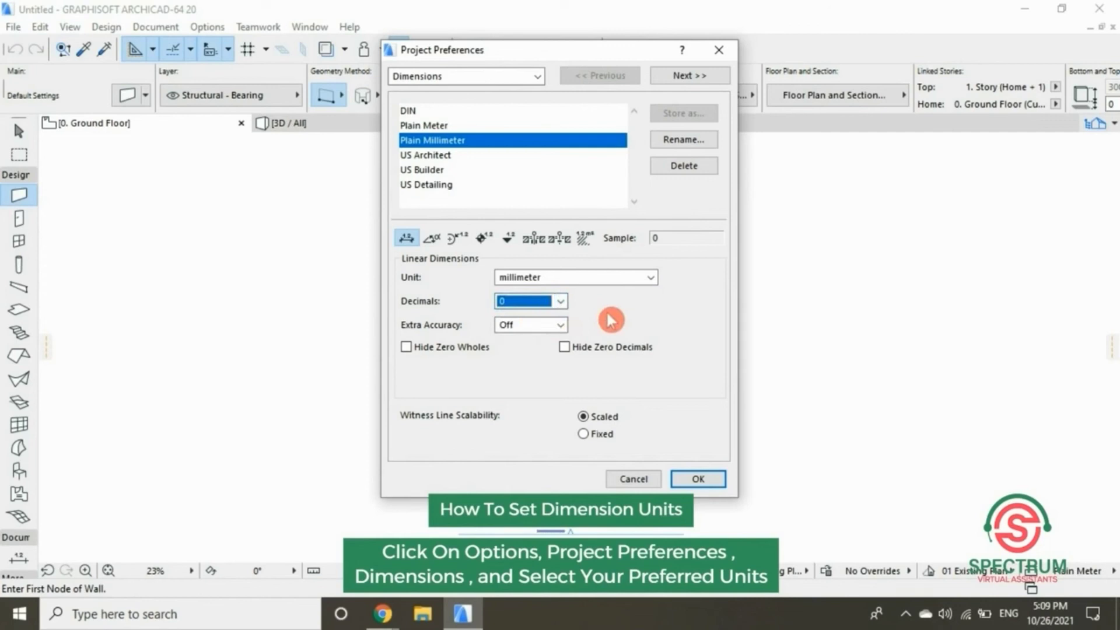
pyautogui.click(561, 325)
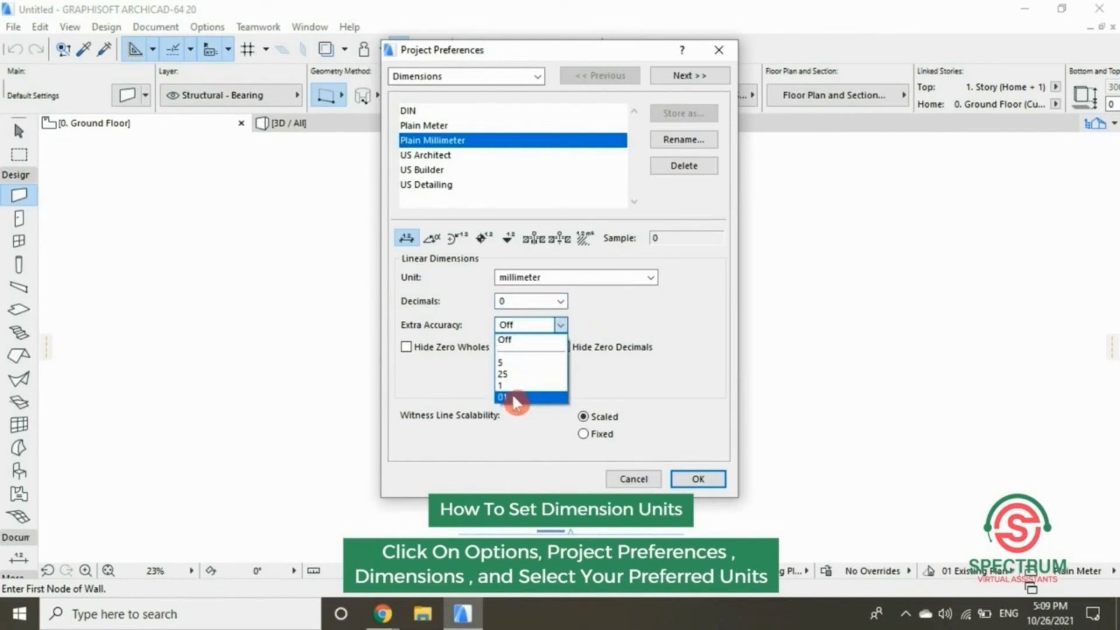
pyautogui.click(543, 341)
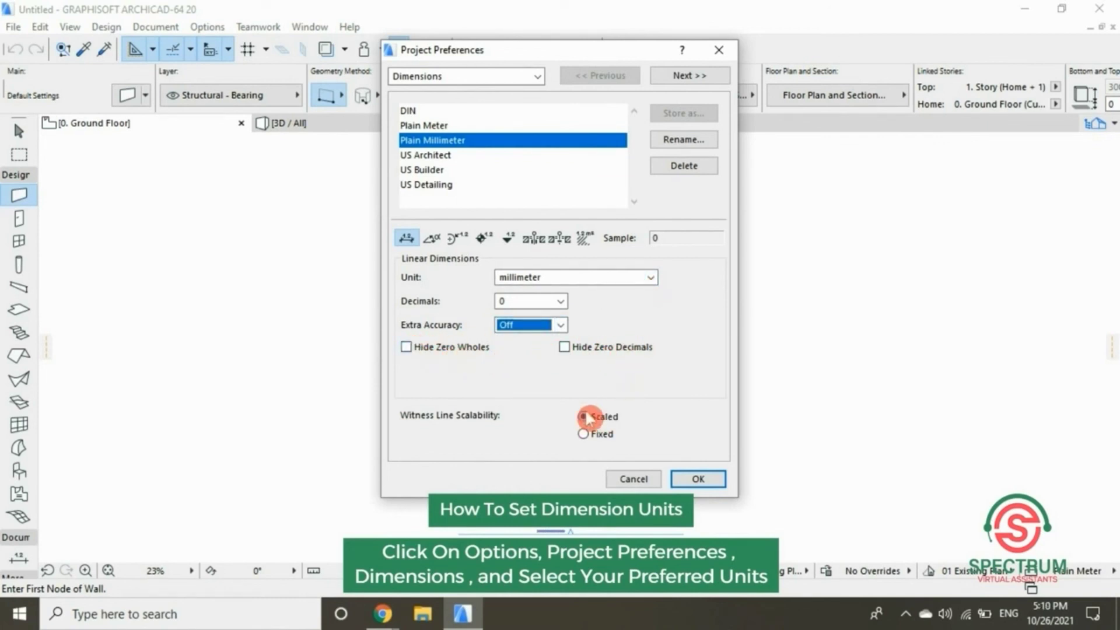
pyautogui.click(703, 475)
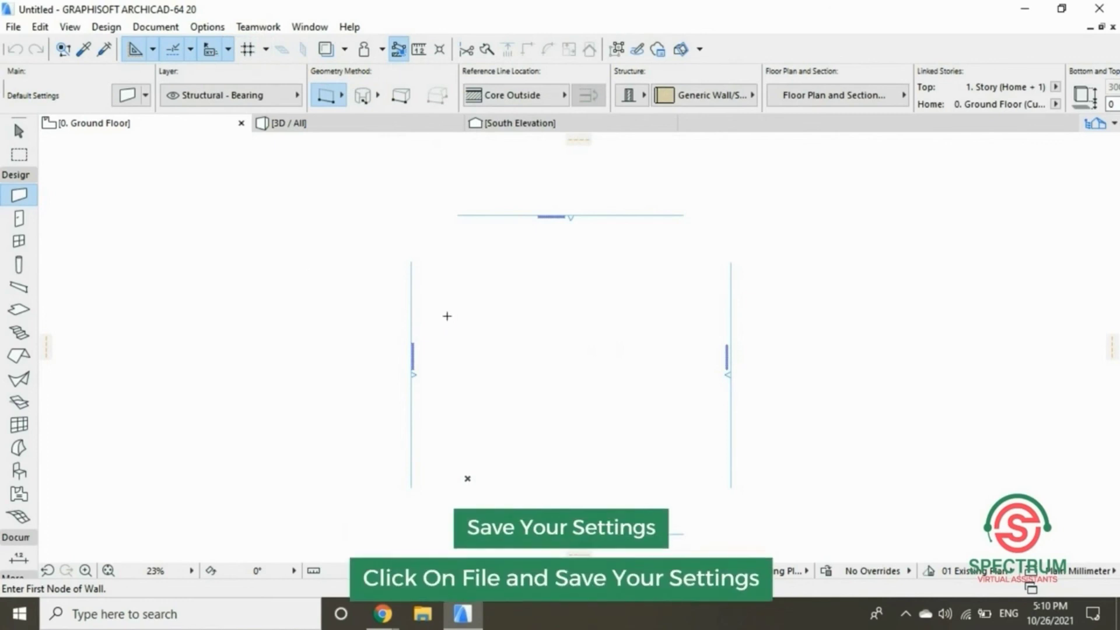
# Open the File menu to begin saving the project
pyautogui.scroll(-2, 458, 293)
pyautogui.scroll(2, 458, 292)
pyautogui.scroll(2, 458, 293)
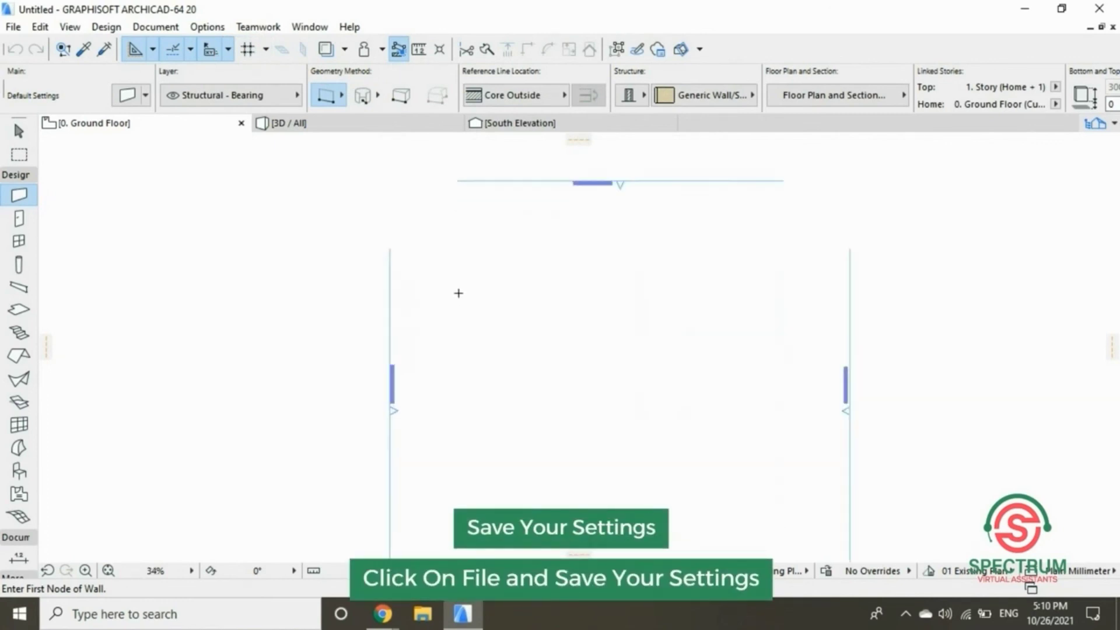
pyautogui.click(13, 27)
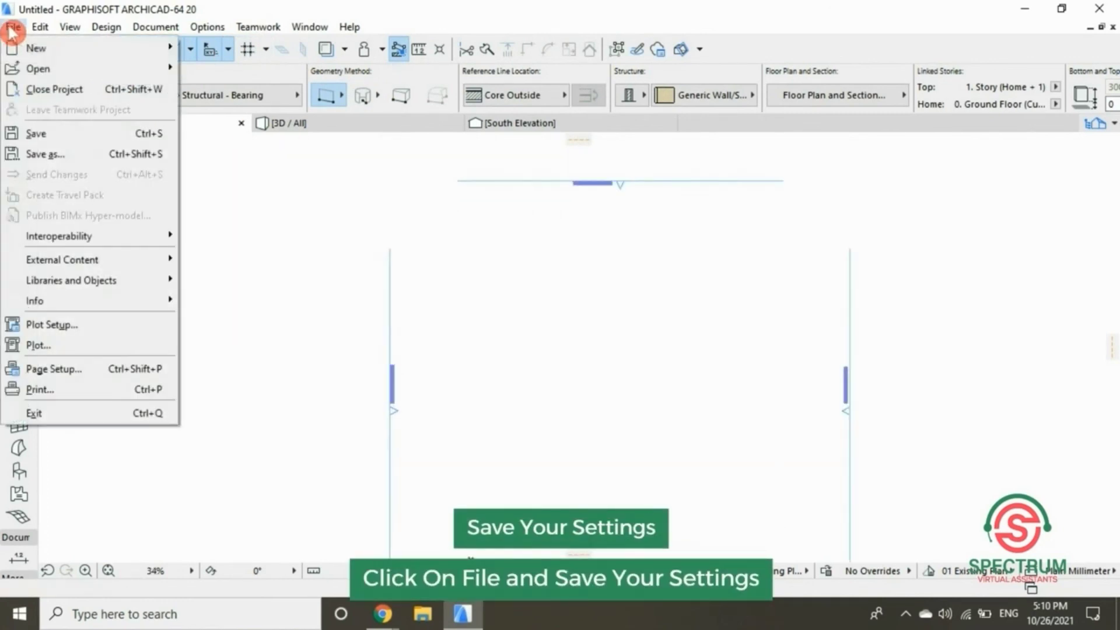